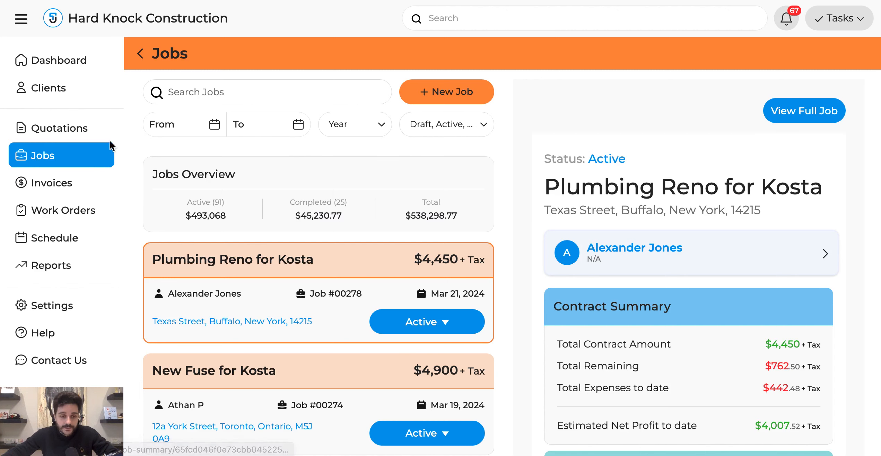
Step: Start a new job and assign it to the first client in the recent client list
click(450, 94)
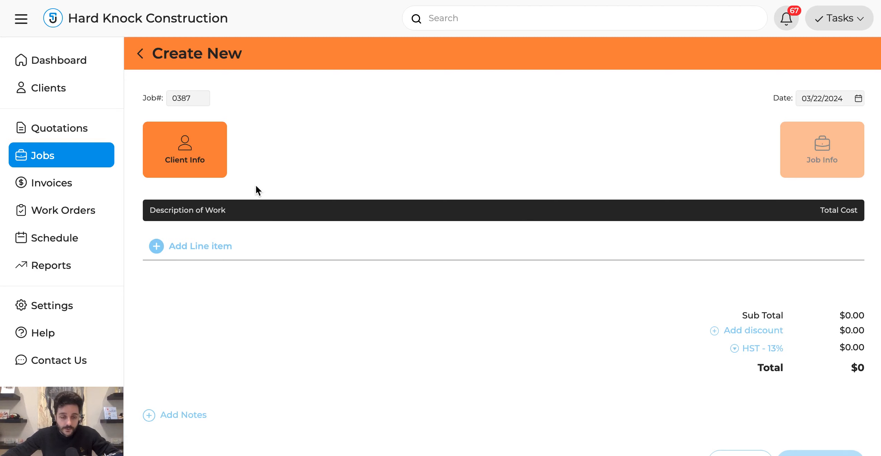
click(198, 152)
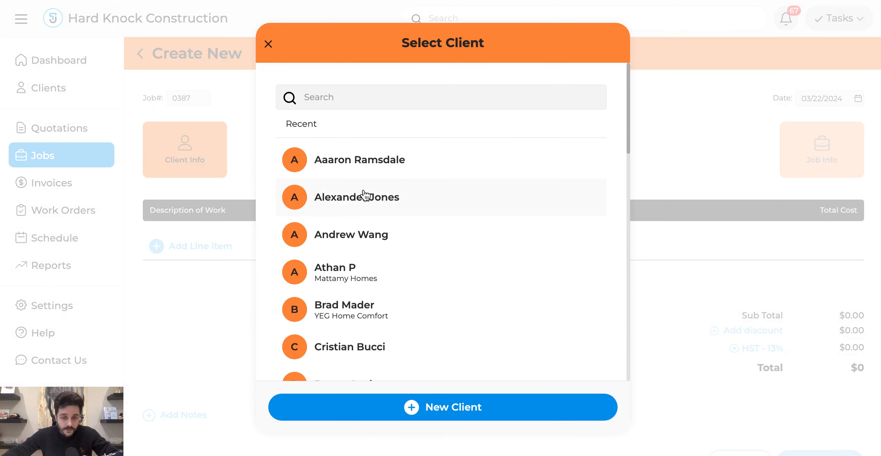
click(361, 168)
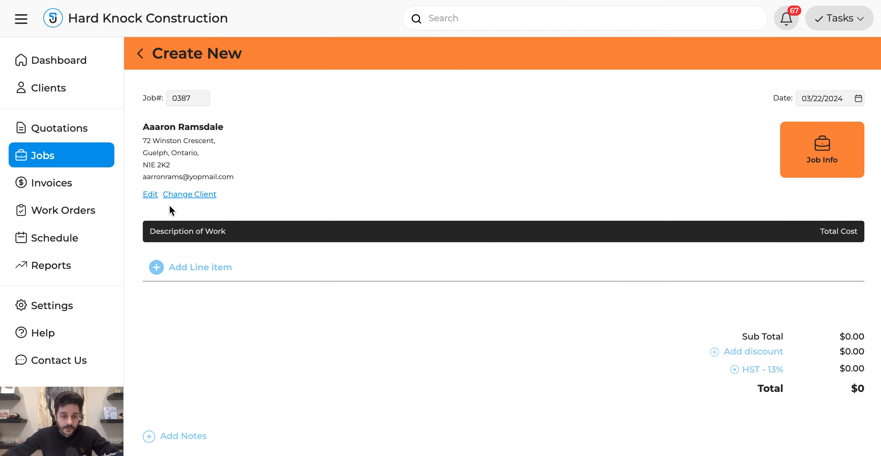
Step: Create the job info with the name "Time and Materials Job" and the same address as the client
click(805, 142)
click(333, 135)
text(M)
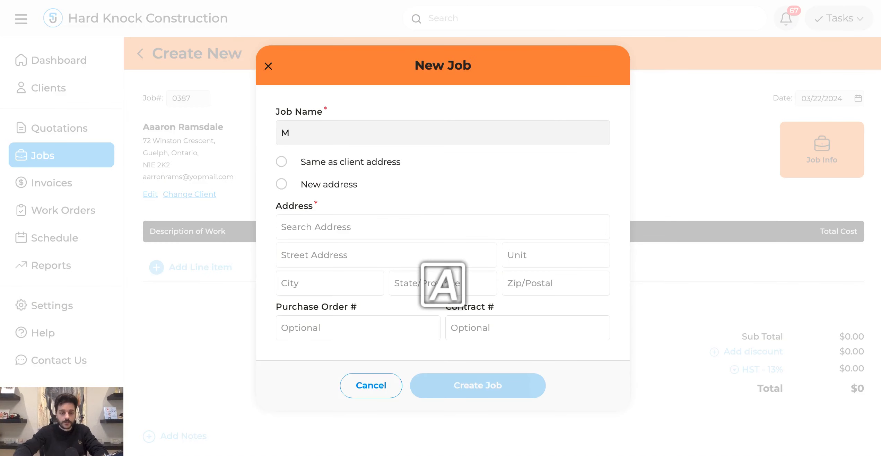
key(BackSpace)
text(TIME AND)
key(BackSpace)
key(BackSpace)
key(BackSpace)
key(BackSpace)
key(Caps_Lock)
text(ime an)
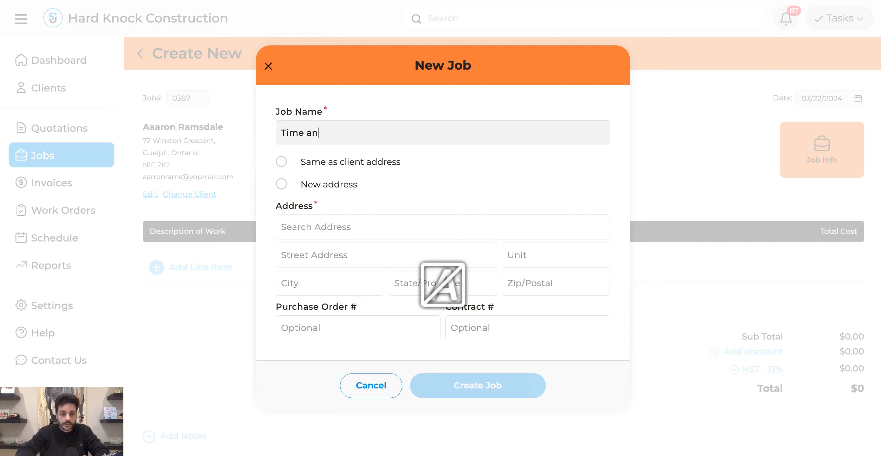
text(d Materials Jobs)
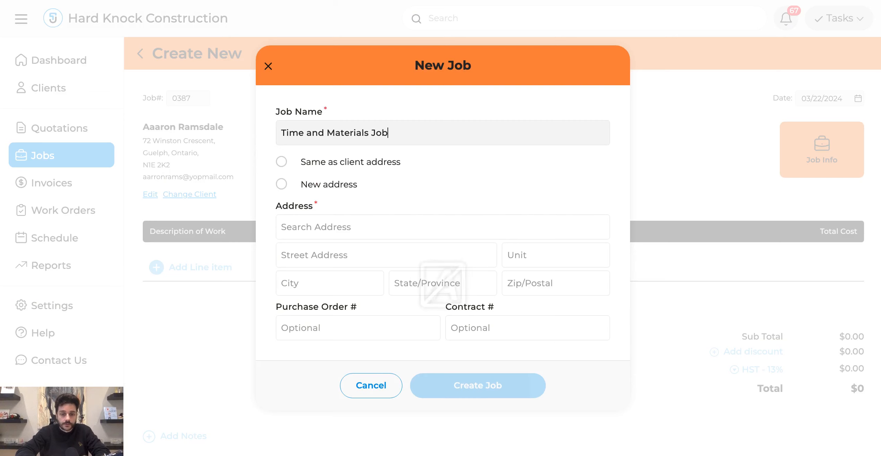
click(326, 161)
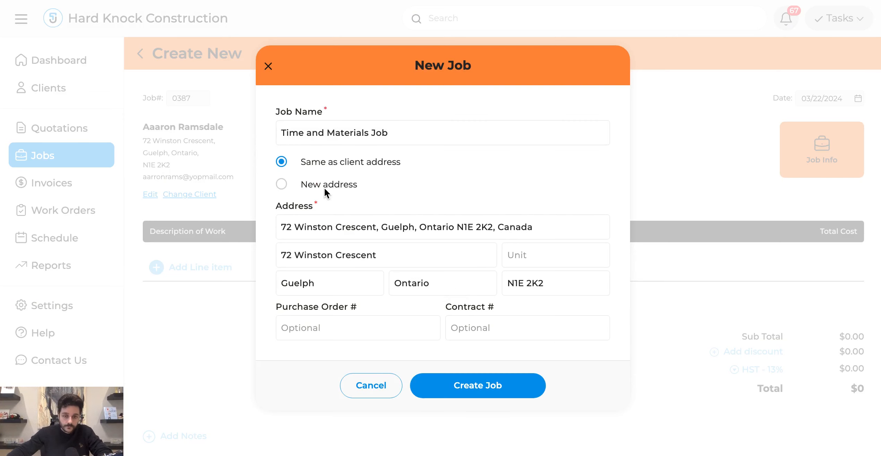
click(508, 383)
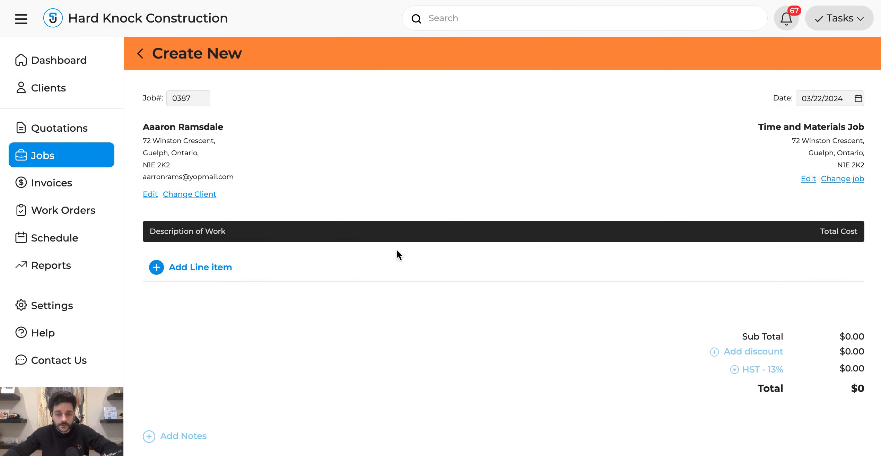
Step: Start a line item labelled "March 22 2024" with the cost type Cost with breakdown
click(205, 270)
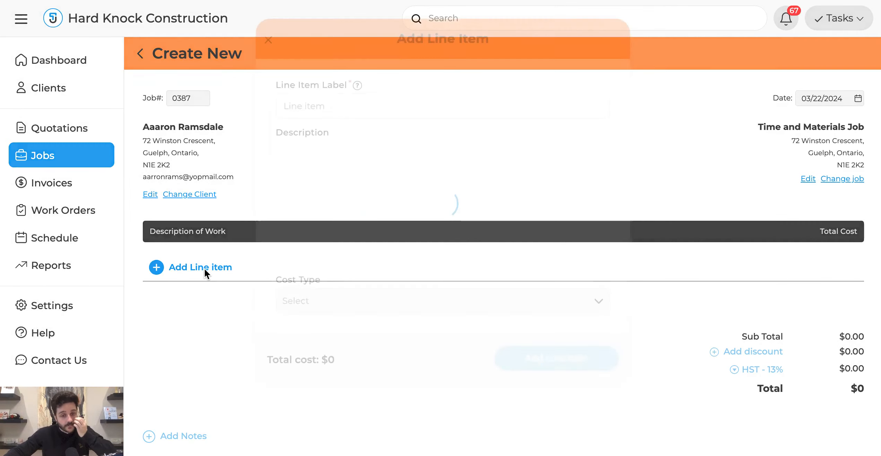
click(368, 131)
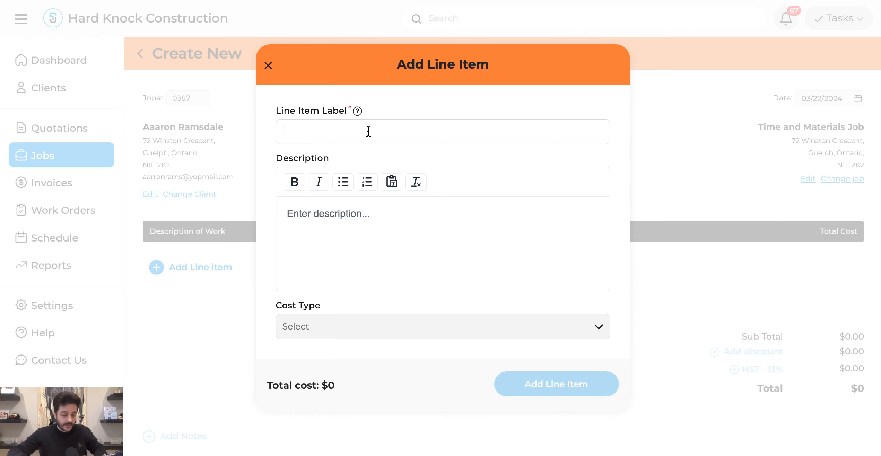
text(March 22 22024)
click(336, 110)
key(BackSpace)
scroll(370, 186, down, 1)
click(373, 164)
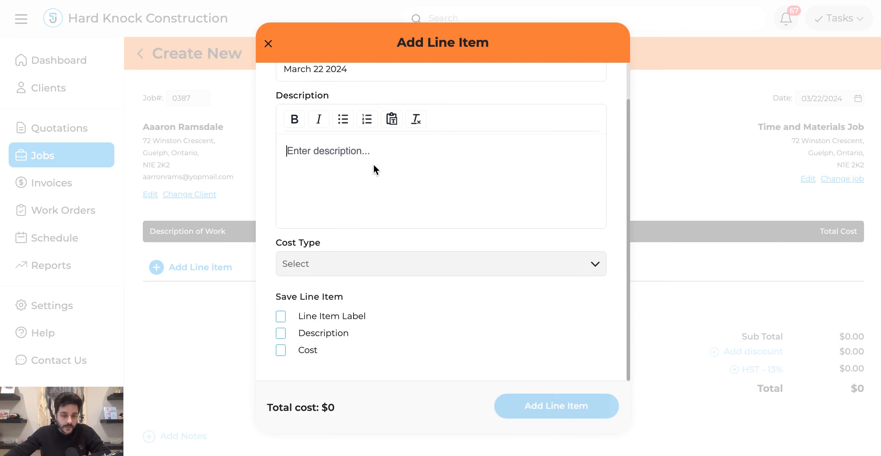
click(342, 264)
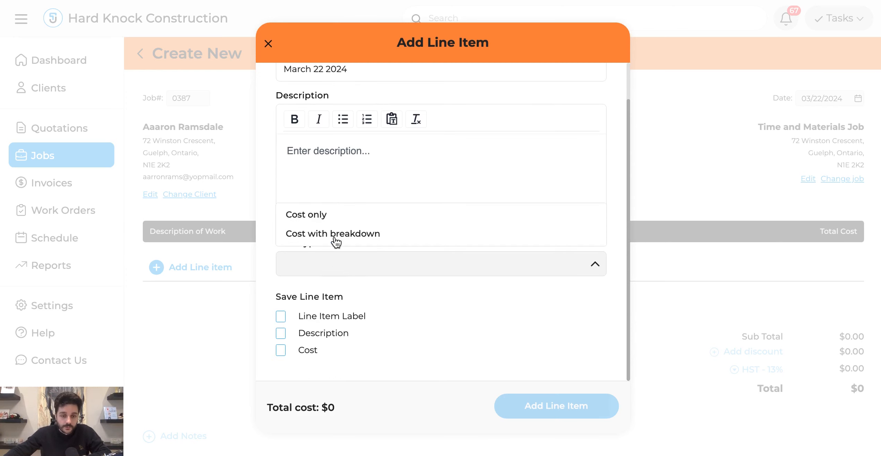
click(334, 236)
Step: Fill the first breakdown line with "Labour" at $75, unit Hr and quantity 8
scroll(384, 251, down, 1)
click(328, 262)
text(Labour)
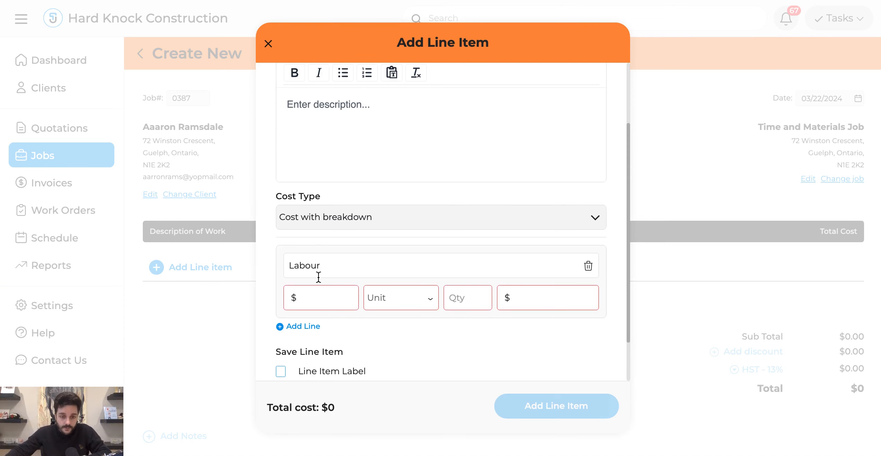
click(313, 295)
text(75)
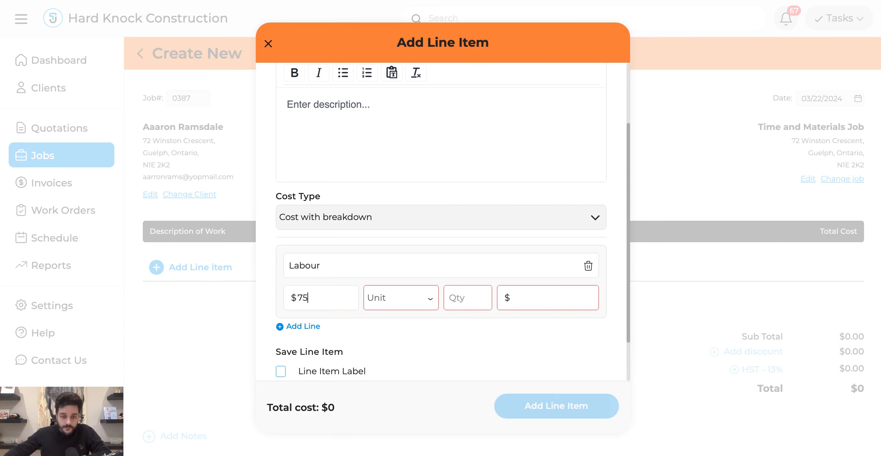
click(383, 298)
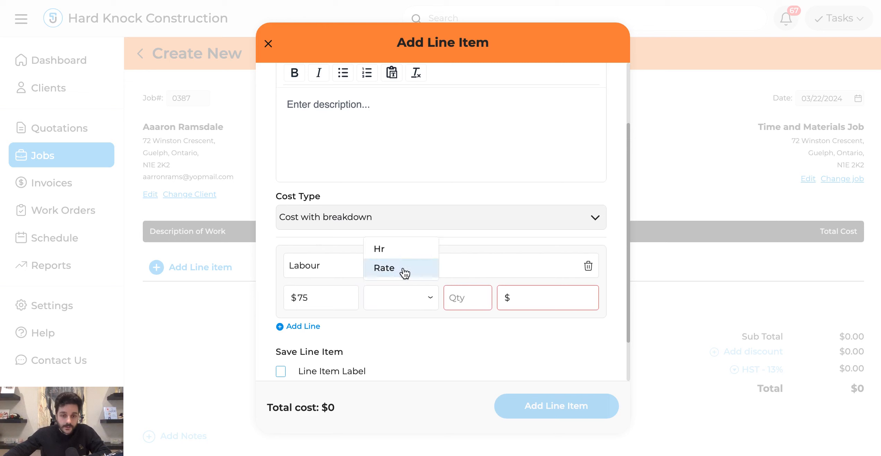
click(403, 250)
click(457, 294)
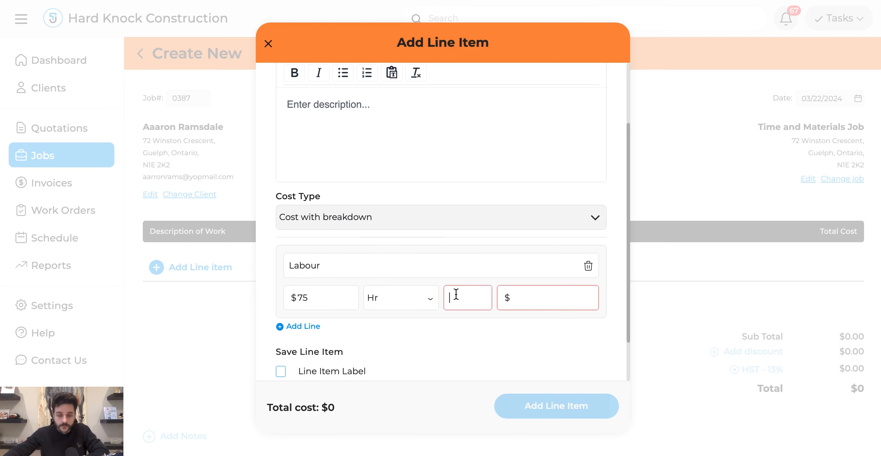
text(8)
Step: Add a second breakdown line, ABS Pipe (1 1/2"), at $10, unit Rate and quantity 2, and add the line item to the job
scroll(362, 329, down, 1)
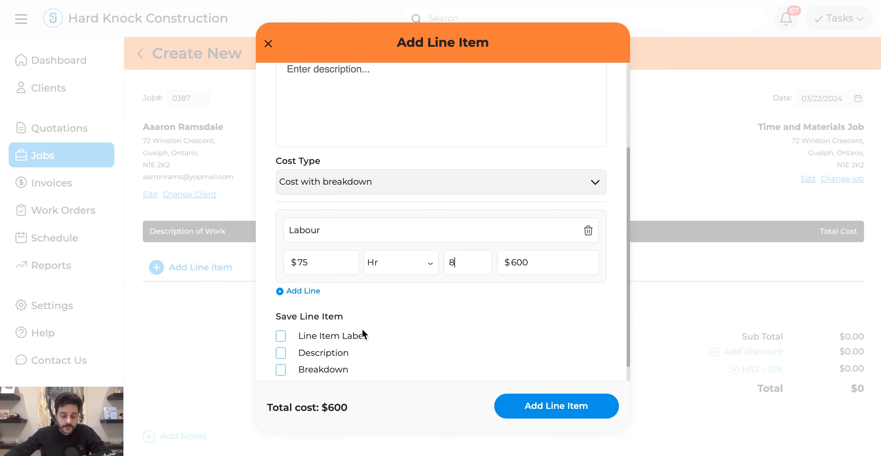
click(284, 293)
click(326, 308)
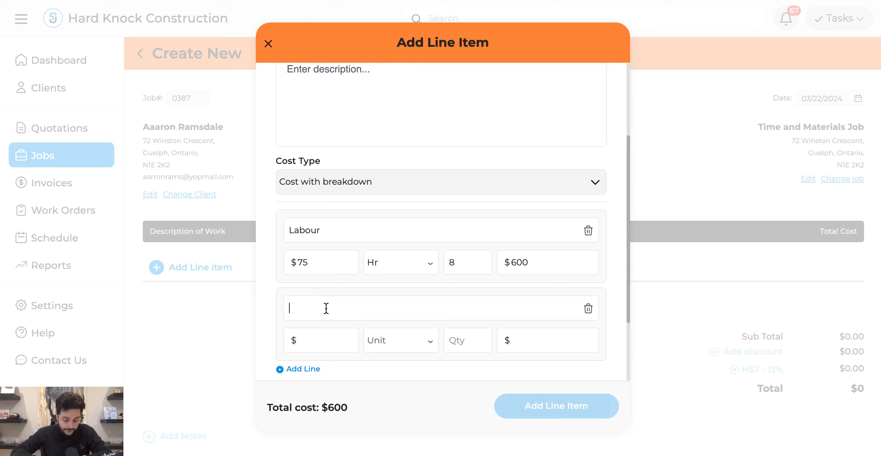
text(ABS Pi)
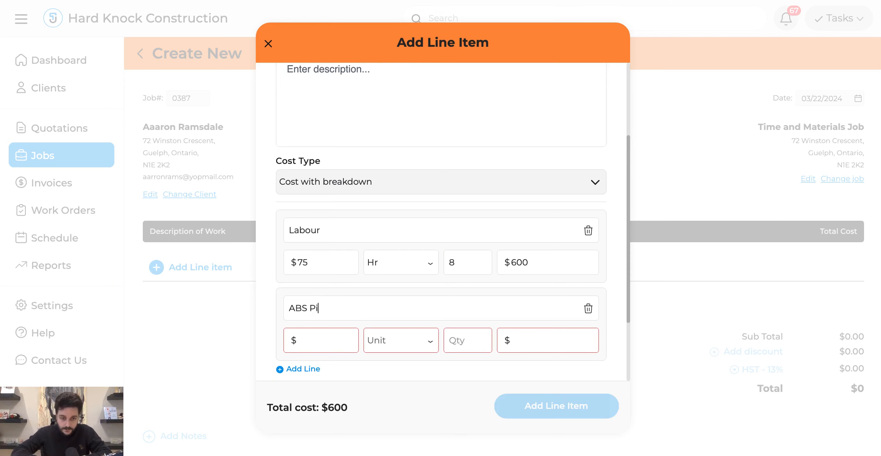
text(pe (1 1/2)
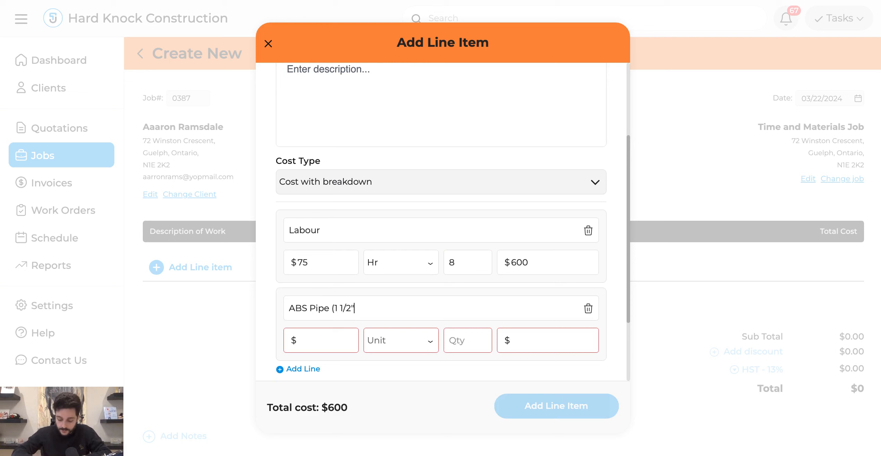
click(322, 338)
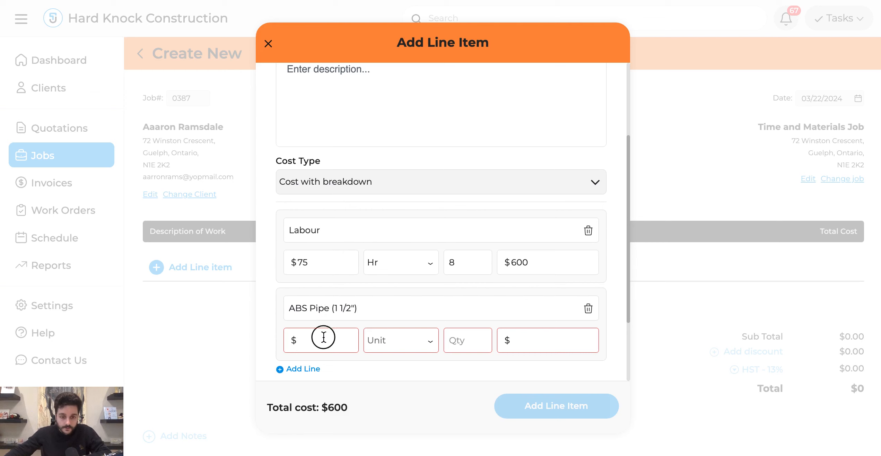
text(40)
key(BackSpace)
key(BackSpace)
text(10)
click(387, 345)
click(388, 308)
click(466, 339)
text(2)
scroll(537, 338, down, 2)
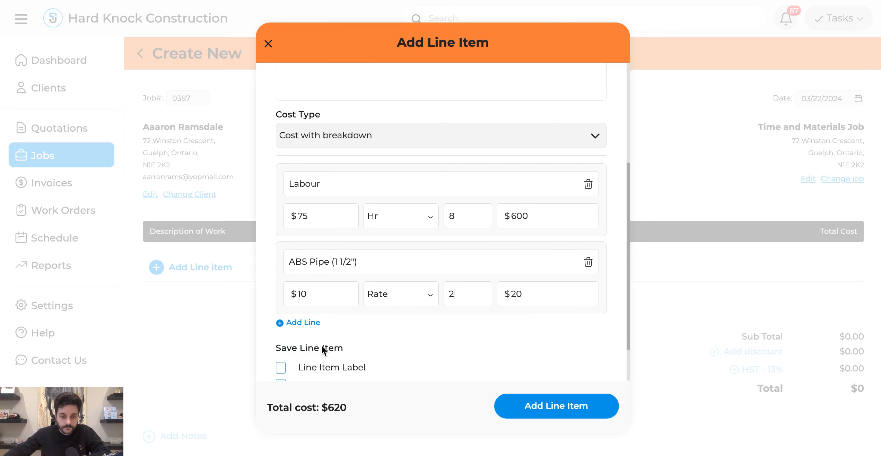
click(567, 399)
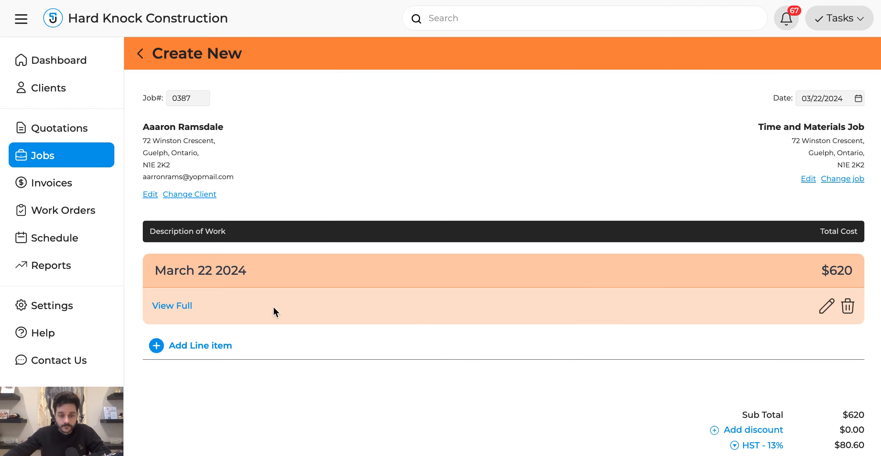
Step: Save the job and approve it as active
scroll(263, 307, down, 4)
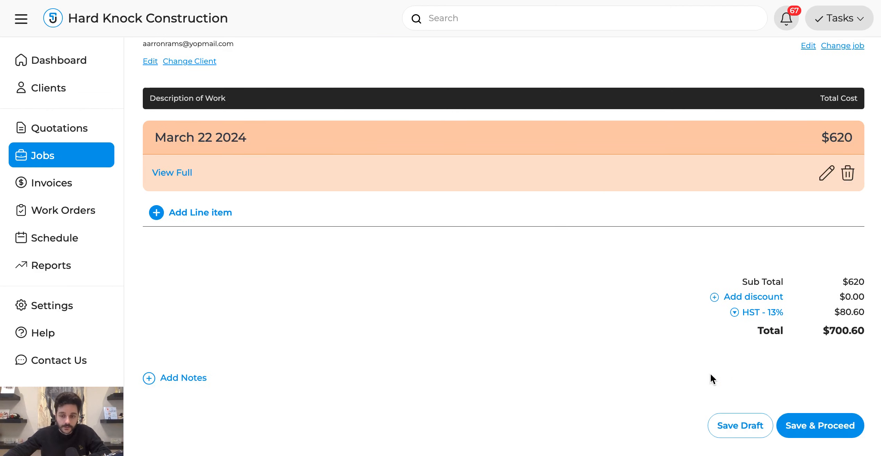
click(832, 424)
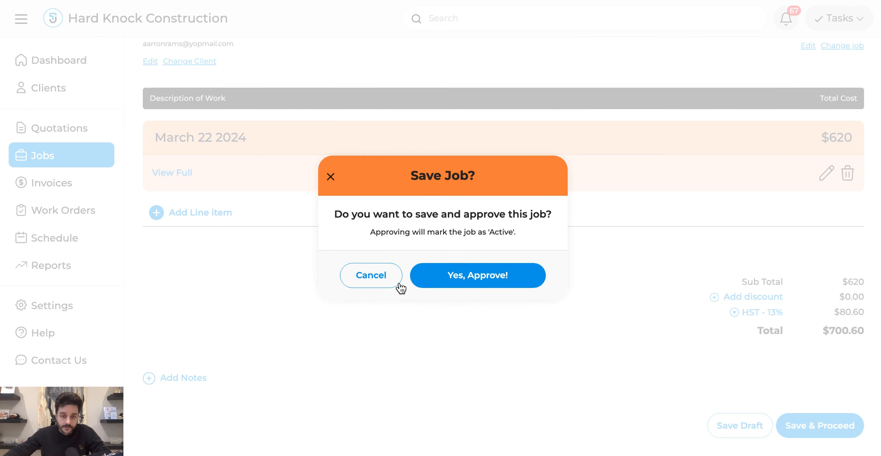
click(465, 274)
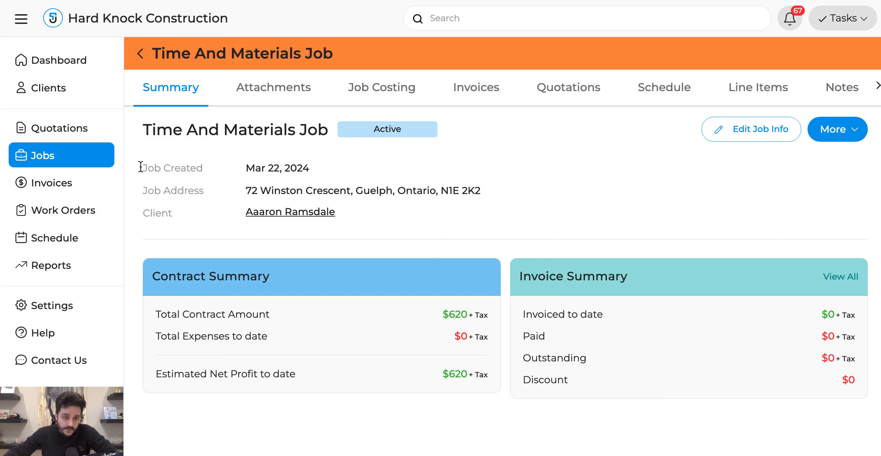
Step: Reopen the full Time and Materials Job from the jobs list and show its line items
click(91, 157)
scroll(279, 266, down, 1)
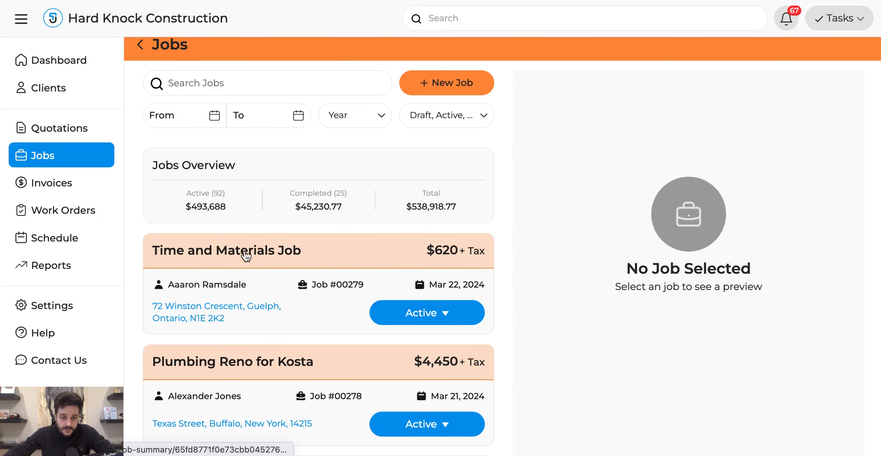
click(253, 279)
click(827, 104)
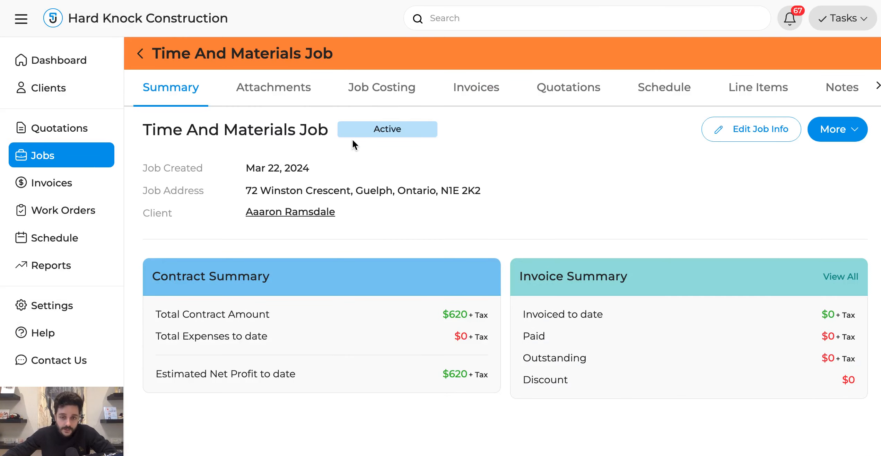
click(768, 101)
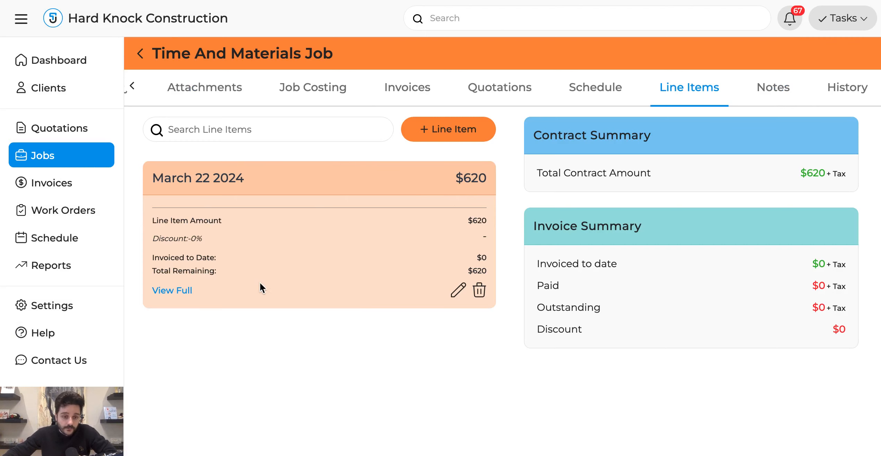
Step: Start another line item labelled "March 23 2024" with the cost type Cost with breakdown
click(463, 129)
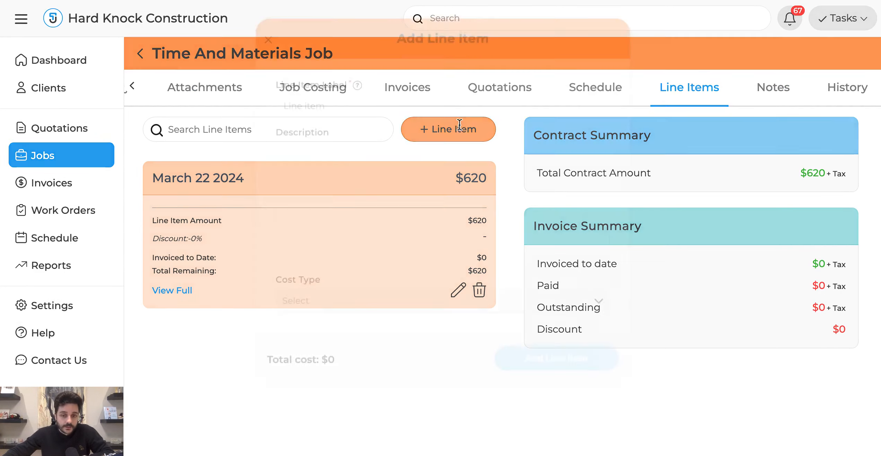
click(343, 132)
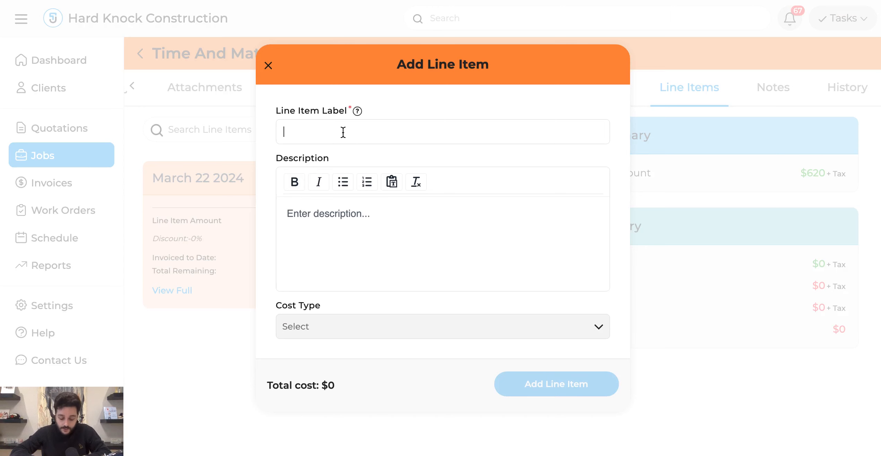
text(March 23 2024)
scroll(344, 261, down, 2)
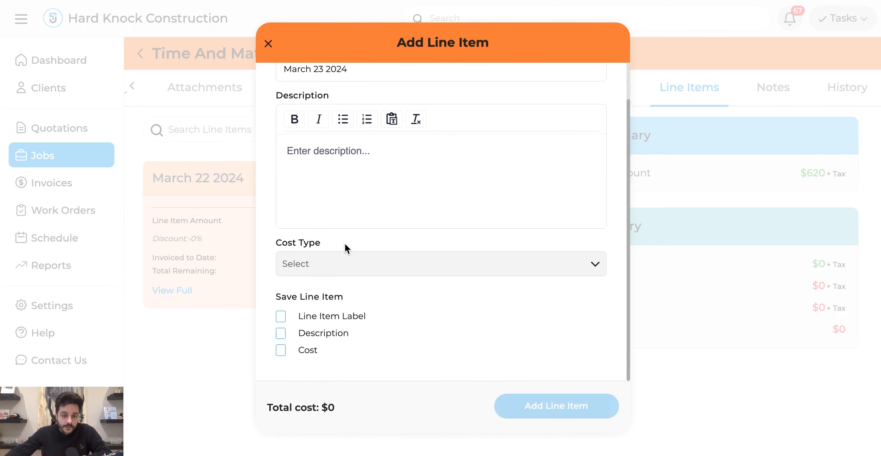
click(341, 263)
click(320, 213)
click(320, 264)
click(332, 233)
Step: Enter a "Labour" breakdown line at $75, unit Hr and quantity 5, and add the line item to the job
scroll(344, 285, down, 1)
click(350, 291)
text(Labour)
scroll(346, 301, down, 1)
click(335, 309)
text(75)
click(377, 317)
click(403, 280)
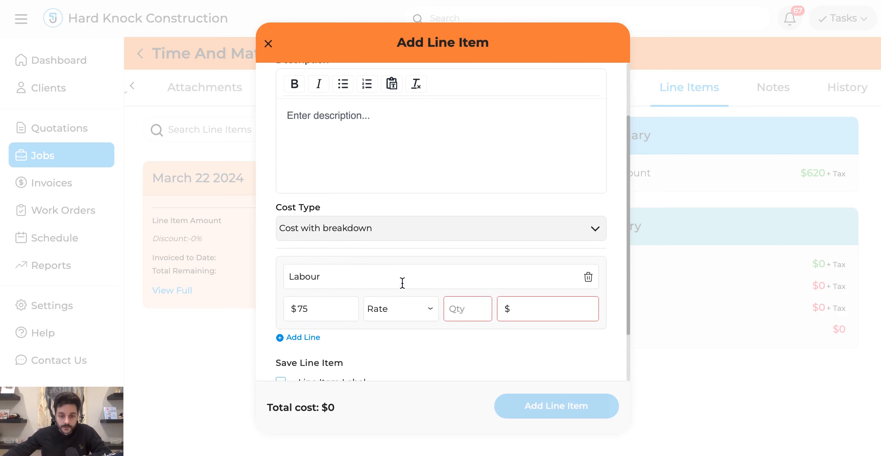
click(398, 308)
click(399, 259)
click(465, 306)
text(5)
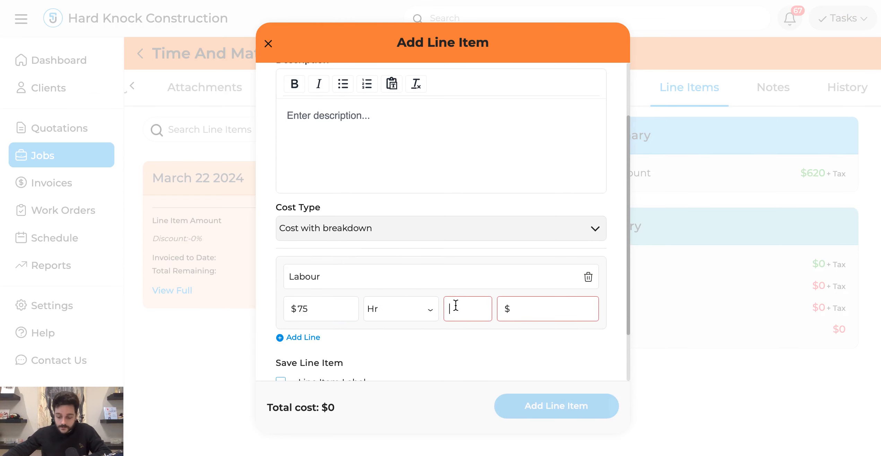
scroll(382, 347, down, 2)
click(560, 408)
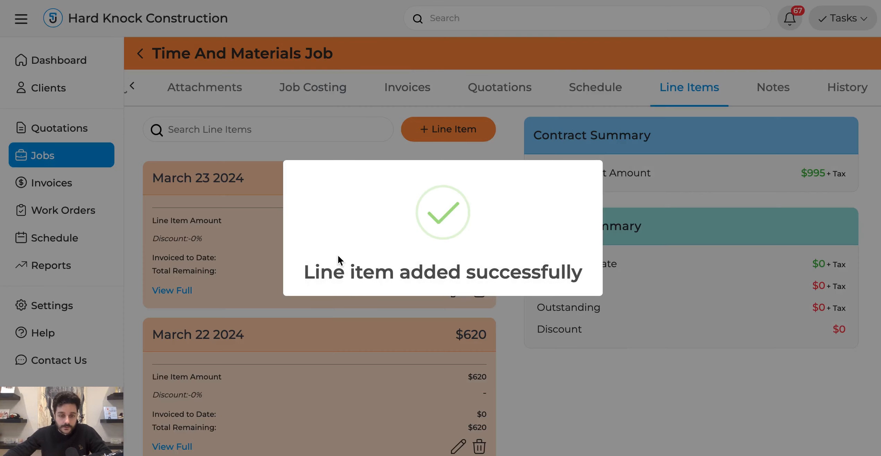
Step: Start a new line item labelled "March 25 2024" with the cost type Cost with breakdown
scroll(363, 275, down, 2)
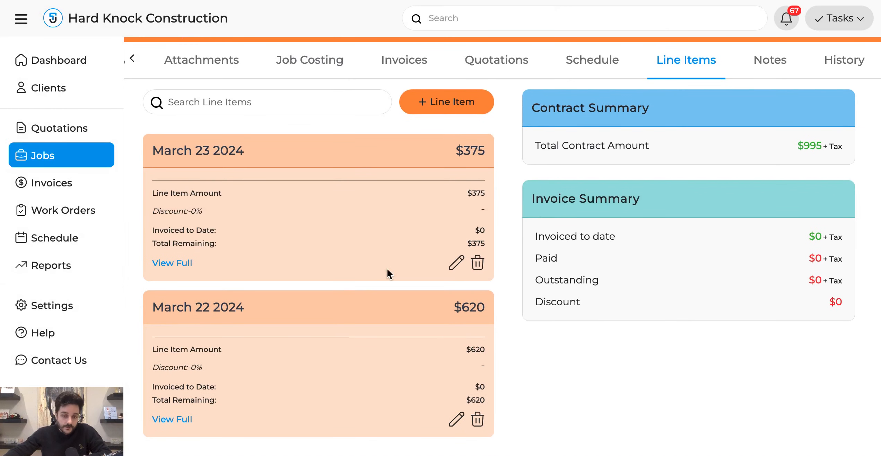
click(440, 104)
click(326, 141)
text(March )
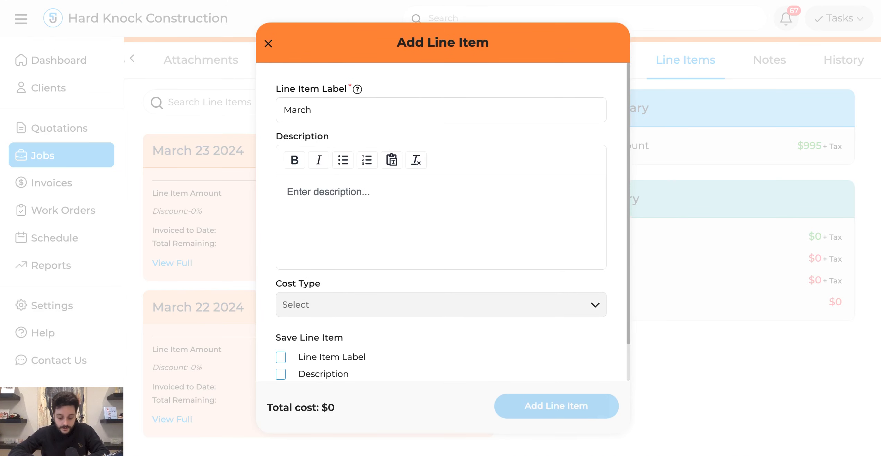
text(25 2024)
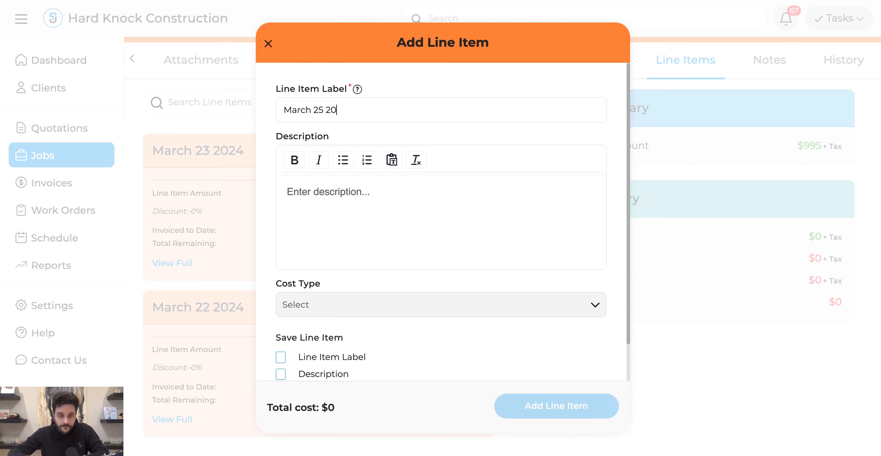
scroll(340, 243, down, 1)
click(344, 266)
click(343, 234)
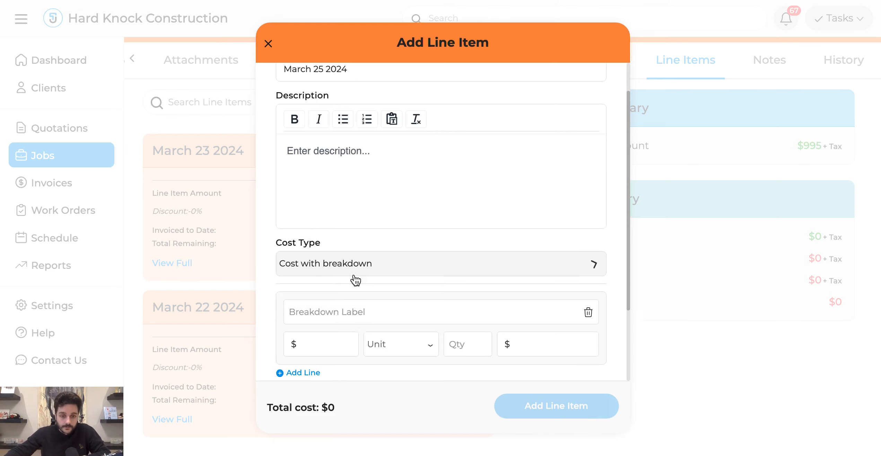
Step: Enter a "Labour" breakdown line at $75, unit Hr and quantity 5 for the March 25 line item
scroll(355, 284, down, 1)
click(354, 290)
text(Labour)
click(330, 326)
text(75)
click(377, 331)
click(379, 277)
click(456, 328)
text(5)
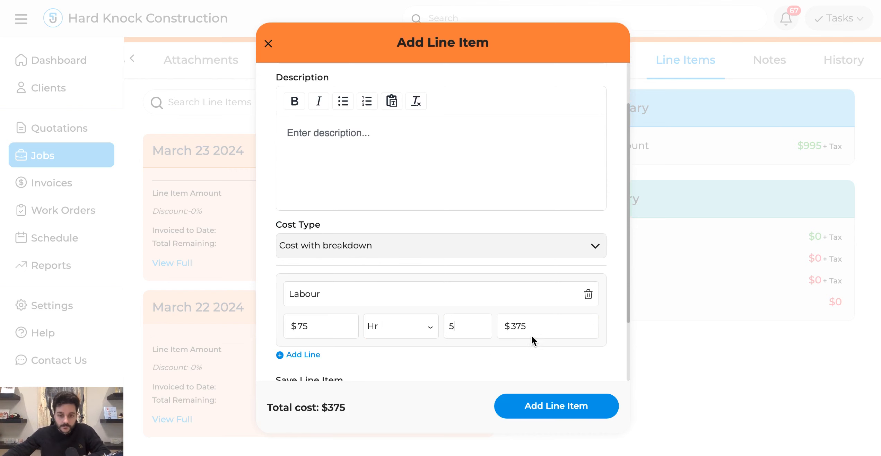
Step: Add a "Couplings" breakdown line at $5, unit Rate and quantity 5
scroll(341, 288, down, 2)
click(317, 269)
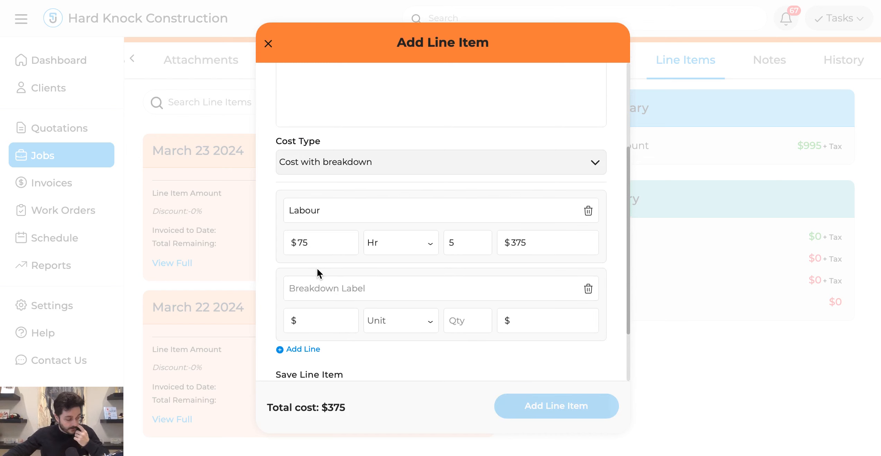
click(341, 289)
text(Coup)
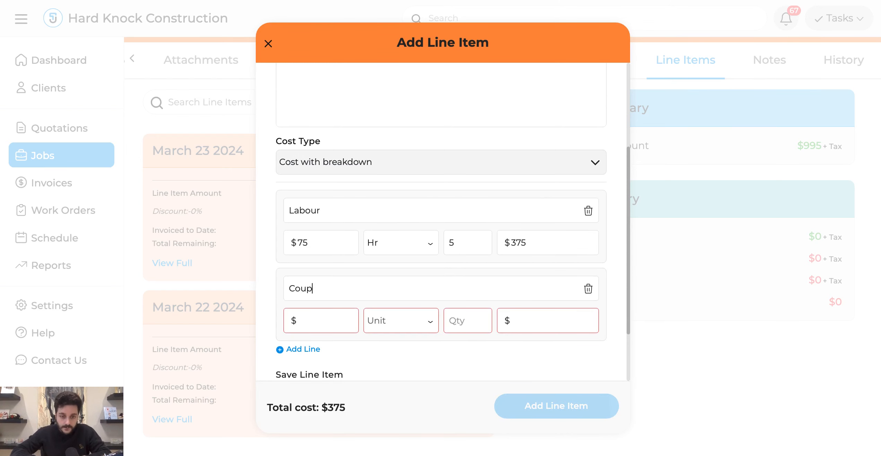
text(lings)
click(344, 321)
text(5)
click(389, 321)
click(393, 289)
click(474, 318)
text(5)
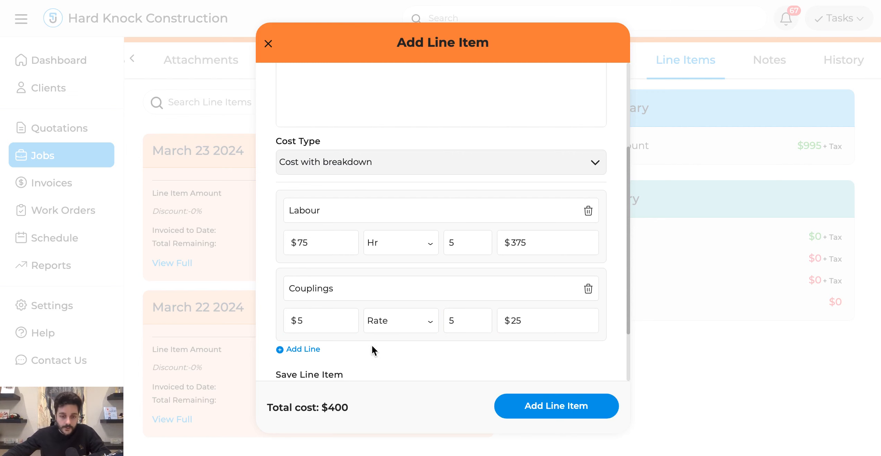
Step: Add a "Braided supply line" breakdown line at $20, unit Rate and quantity 2, and add the line item to the job
click(309, 350)
scroll(348, 361, down, 1)
click(350, 351)
text(Braided )
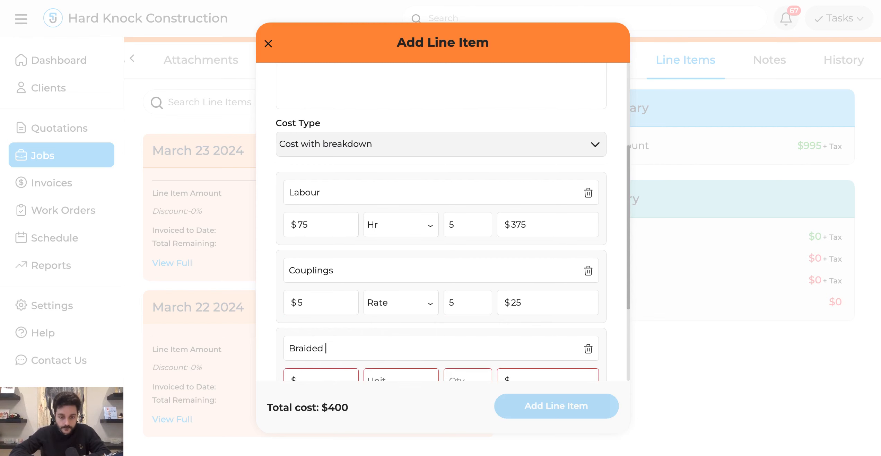
text(siupuppluy li)
text(y lin)
scroll(392, 322, down, 2)
click(353, 319)
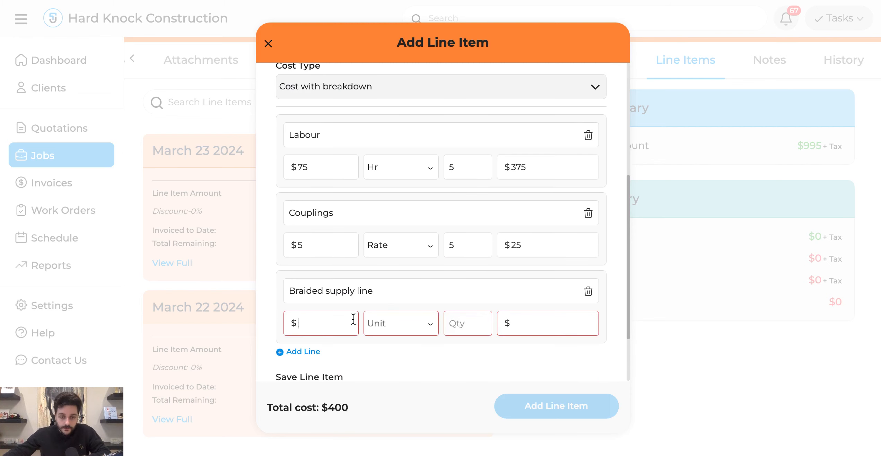
text(020)
click(416, 323)
click(417, 294)
click(471, 323)
text(2)
scroll(517, 327, down, 1)
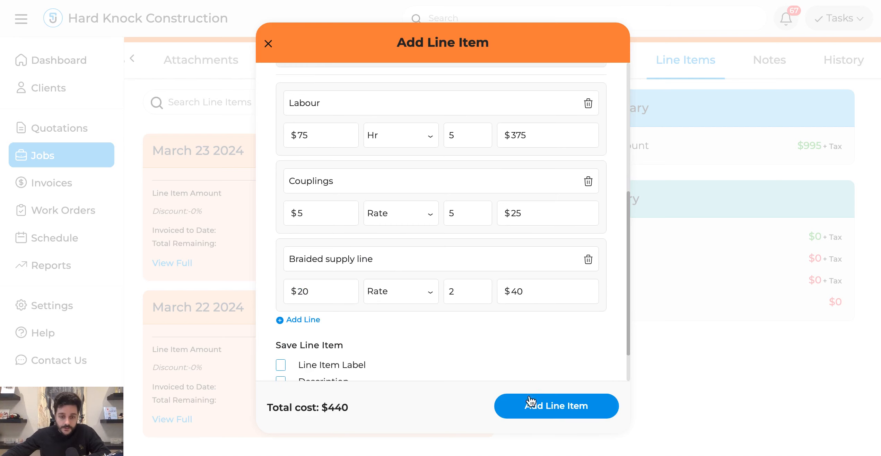
click(530, 406)
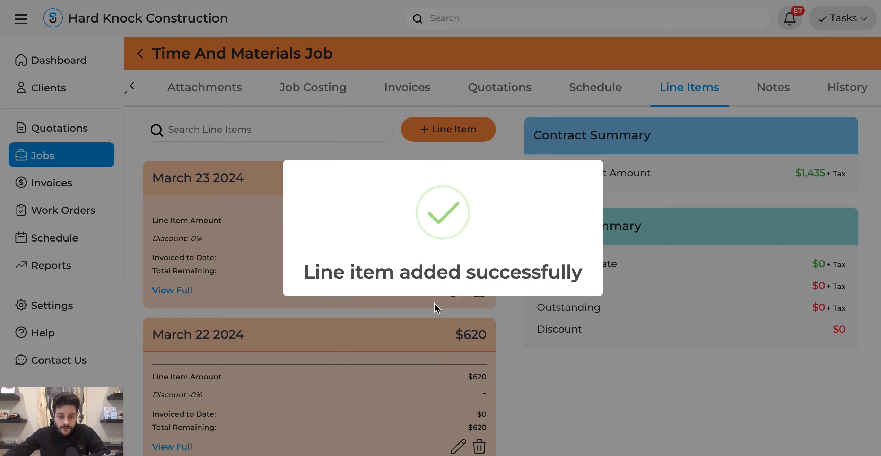
Step: Review the job's dated line items and start a new invoice for the job
scroll(388, 314, down, 5)
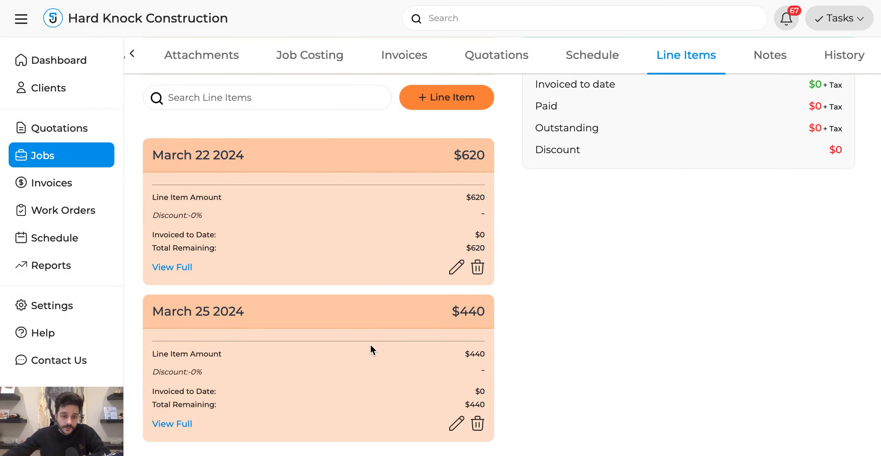
scroll(370, 351, up, 5)
scroll(262, 275, down, 5)
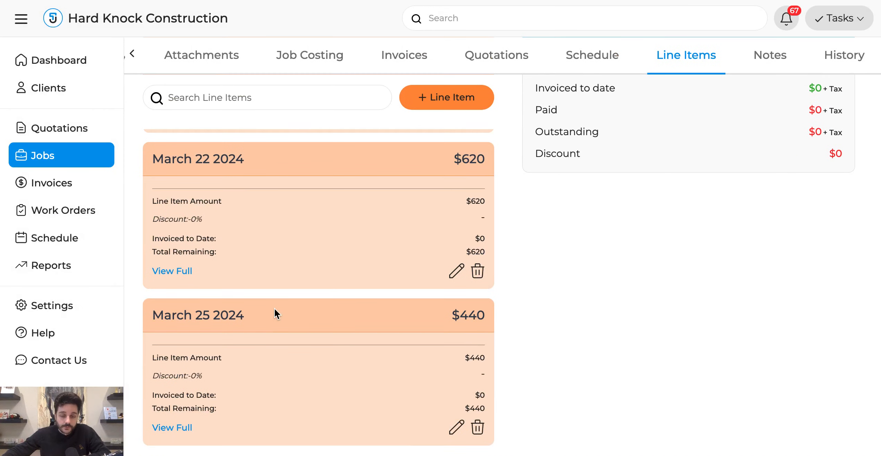
scroll(274, 308, up, 5)
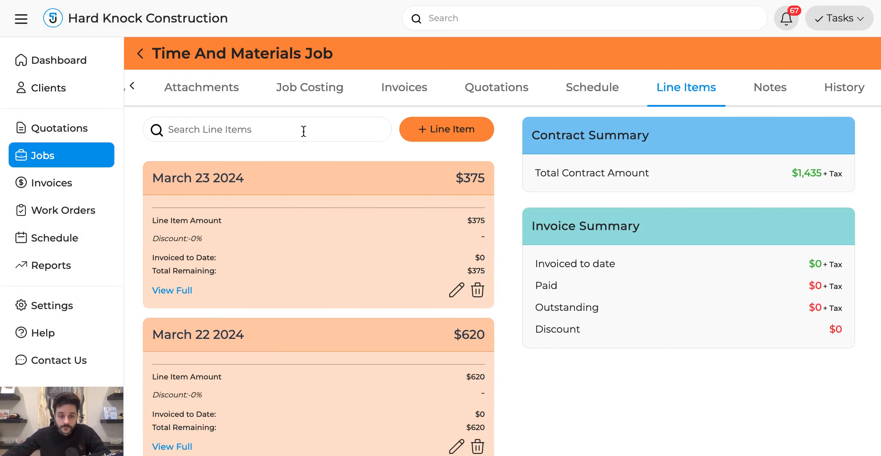
click(408, 90)
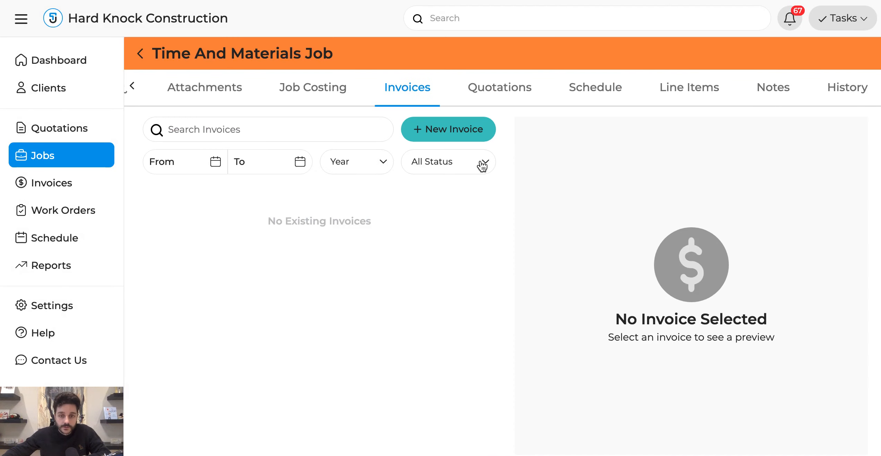
click(463, 129)
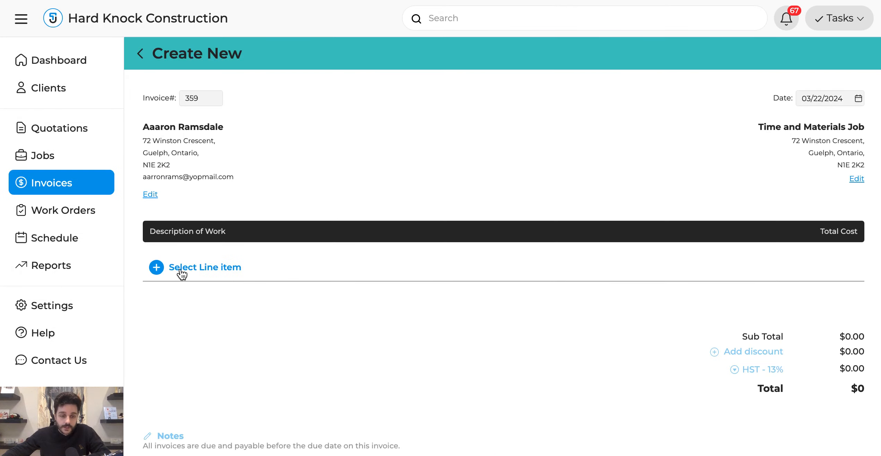
Step: Add the March 23 2024 line item to the invoice with its Labour invoiced in full
click(184, 267)
scroll(358, 319, down, 3)
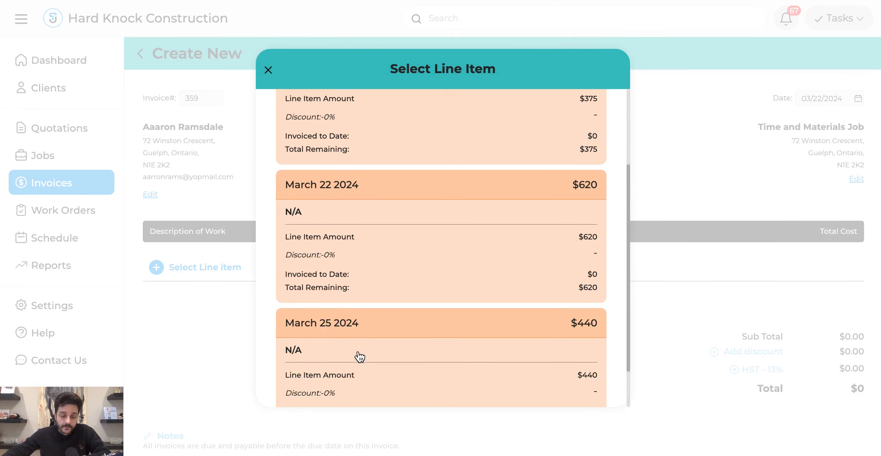
scroll(363, 350, up, 3)
click(417, 194)
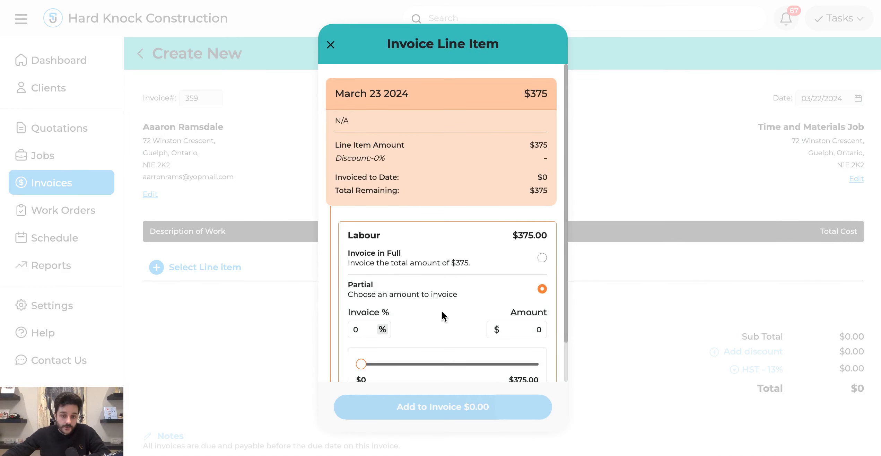
scroll(418, 167, down, 2)
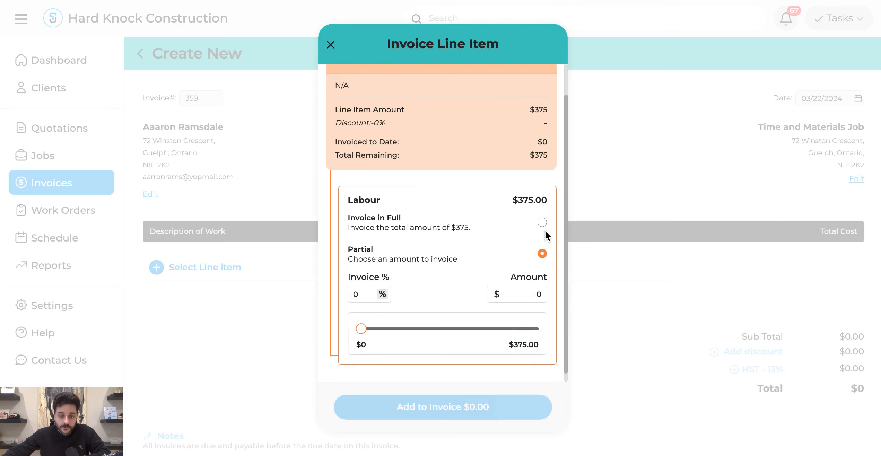
click(545, 230)
click(466, 388)
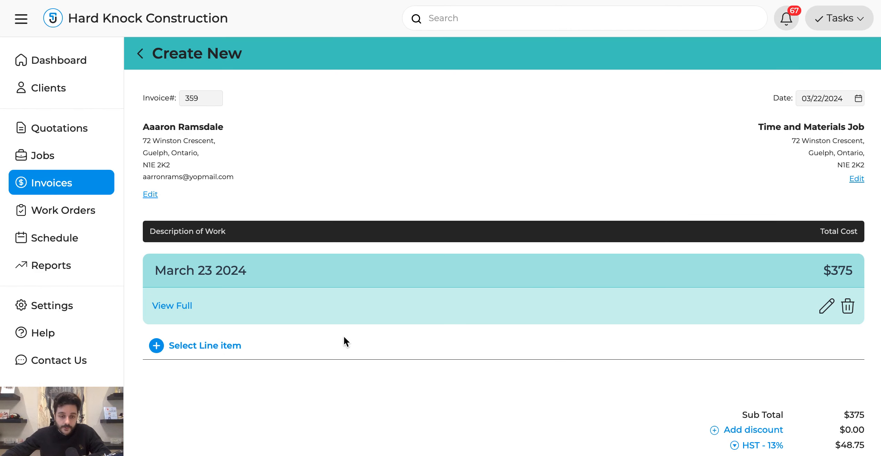
Step: Add the March 22 2024 line item to the invoice with Labour and ABS Pipe (1 1/2") both invoiced in full
click(223, 353)
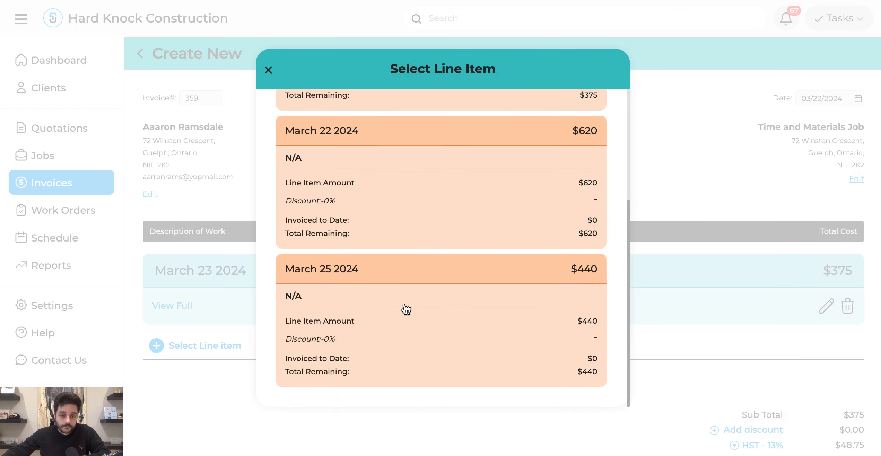
click(388, 336)
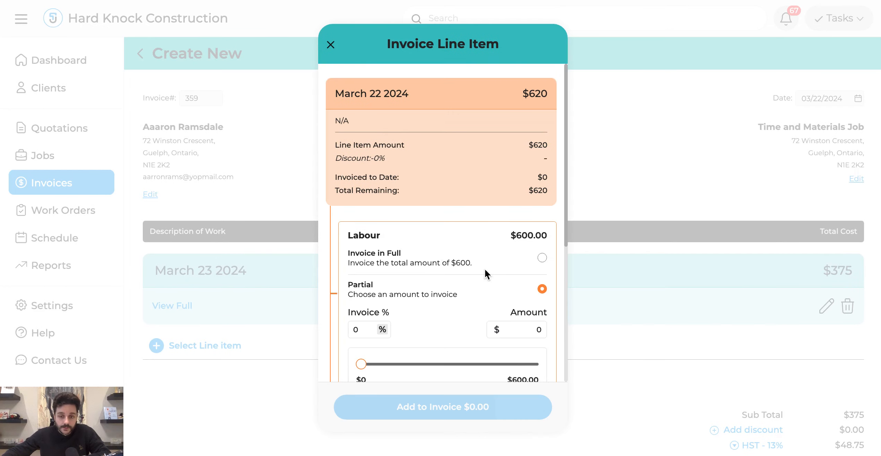
scroll(485, 268, down, 1)
click(542, 228)
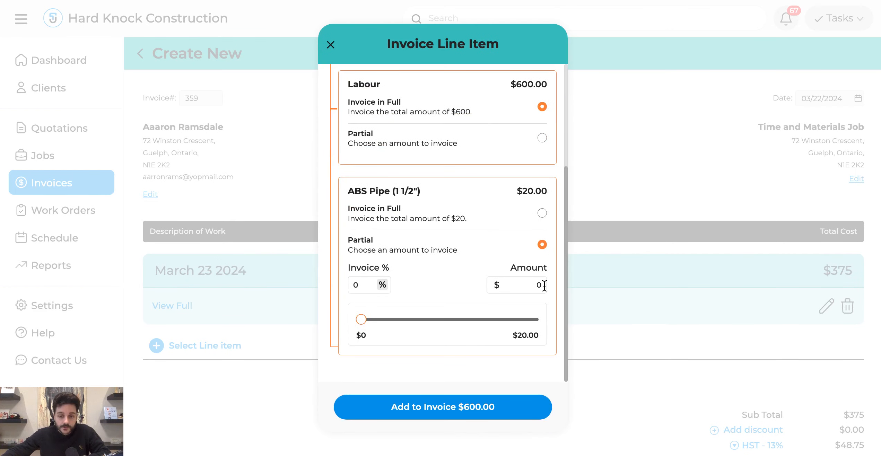
click(542, 212)
click(482, 406)
Step: Save the invoice and e-mail it to the client with the default message
click(798, 416)
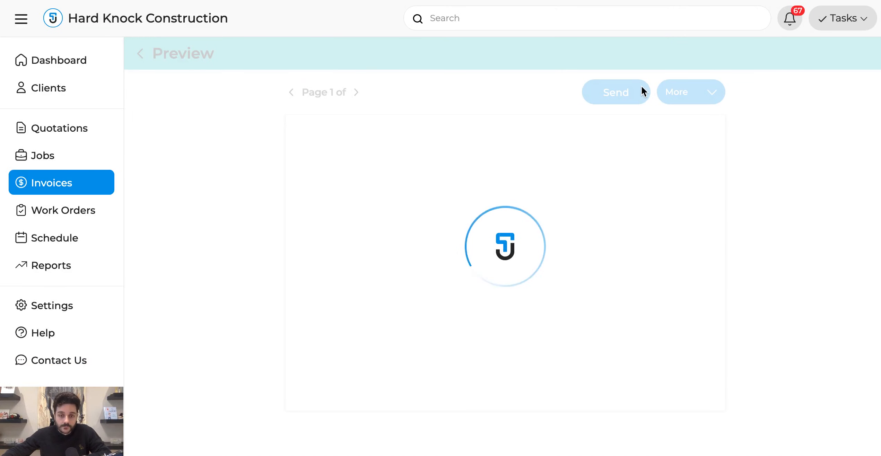
click(624, 95)
click(487, 406)
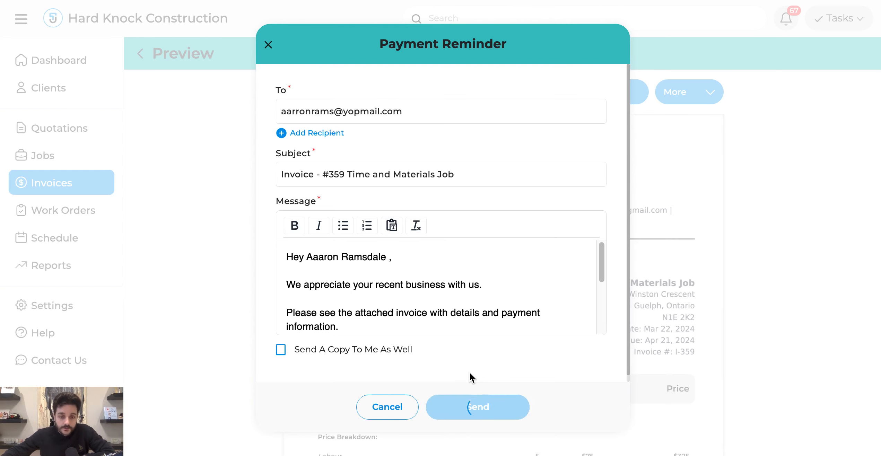
click(404, 312)
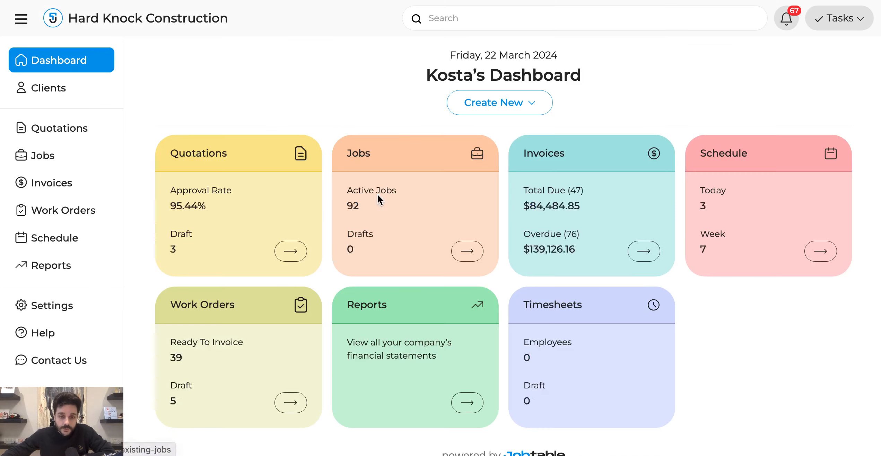
Step: Reopen the full Time and Materials Job from the jobs list and check its invoiced and outstanding amounts
click(377, 194)
click(256, 257)
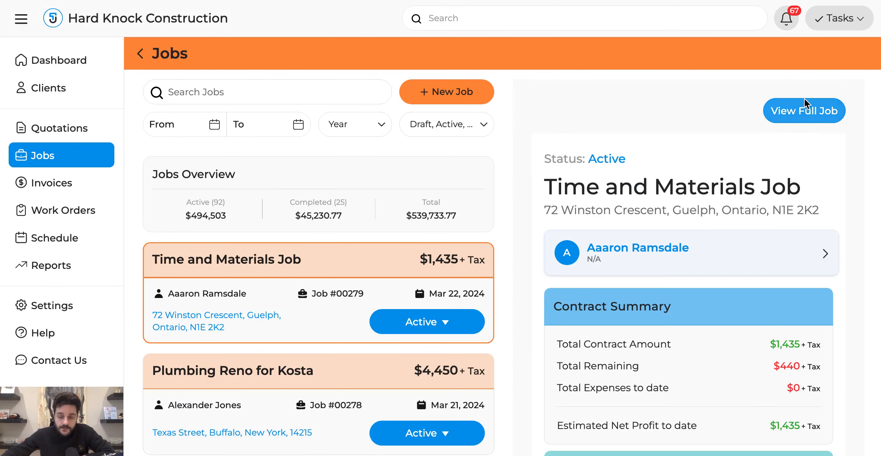
click(804, 104)
drag(587, 315, 834, 315)
drag(810, 358, 846, 358)
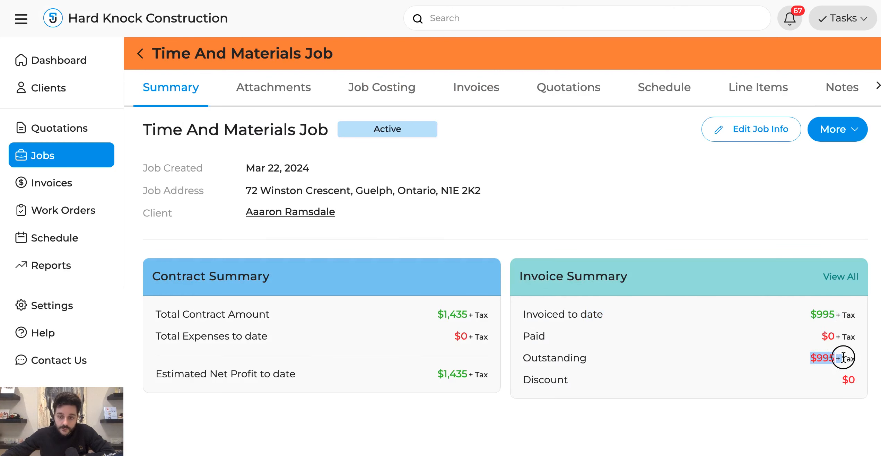
Step: Examine the invoiced-to-date and remaining amounts of each dated line item in the job
click(732, 82)
scroll(307, 230, down, 1)
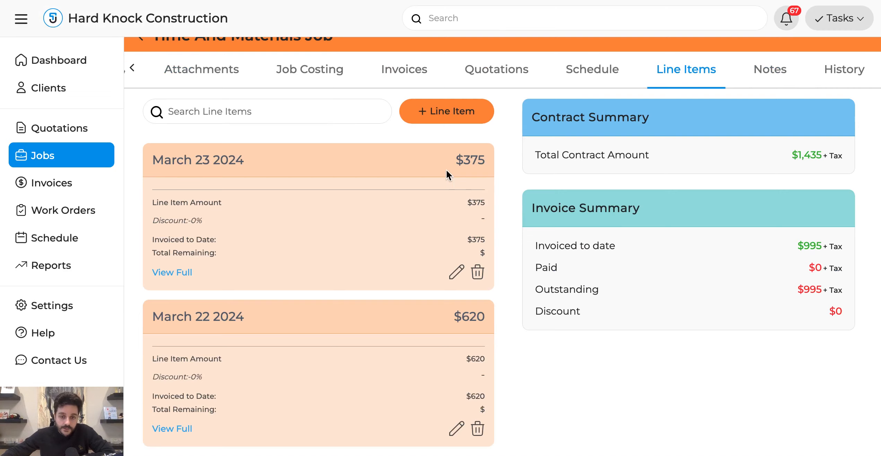
scroll(286, 208, down, 4)
scroll(295, 267, up, 5)
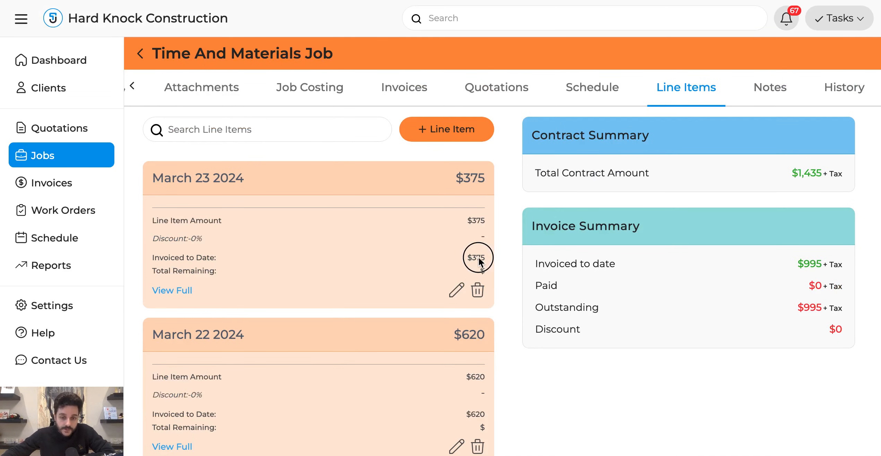
scroll(460, 256, down, 2)
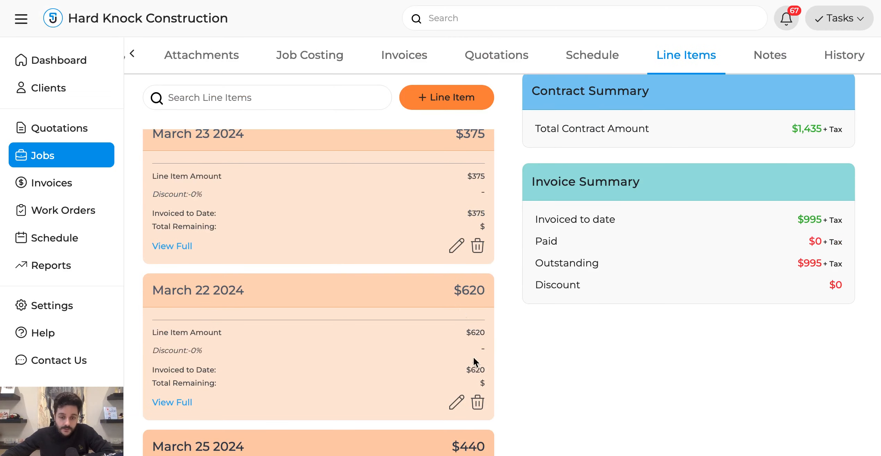
drag(465, 216, 495, 210)
drag(472, 364, 489, 366)
scroll(485, 370, down, 5)
drag(465, 401, 486, 400)
scroll(328, 285, up, 2)
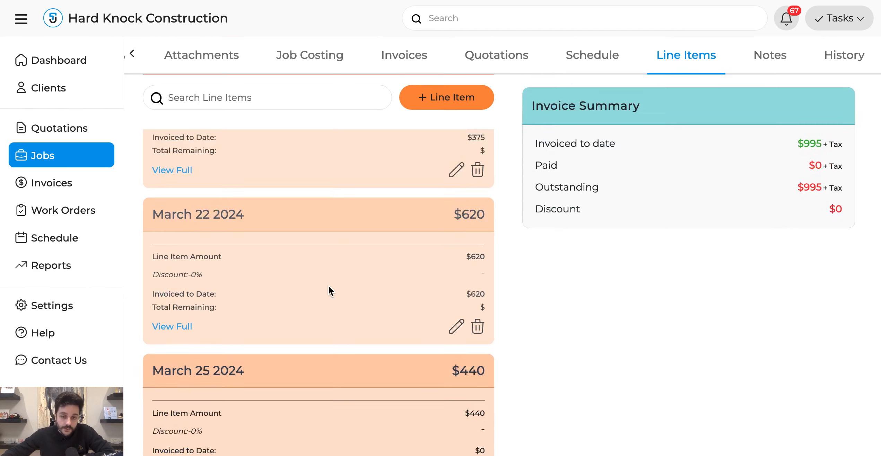
scroll(329, 285, up, 4)
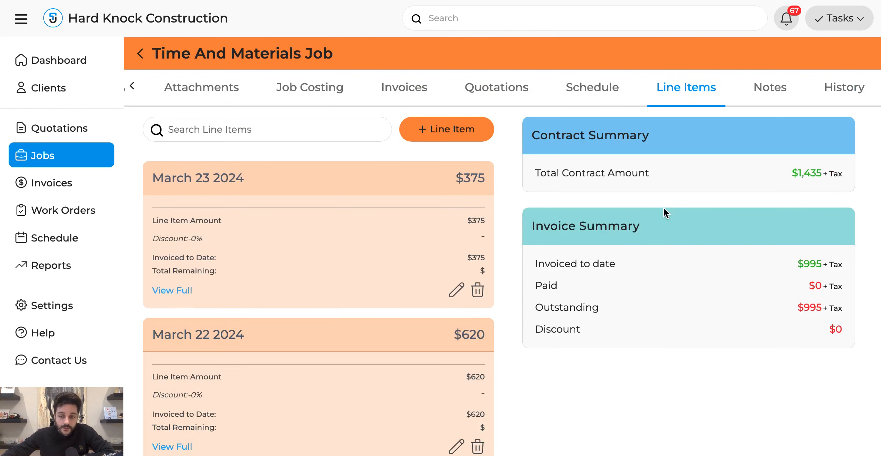